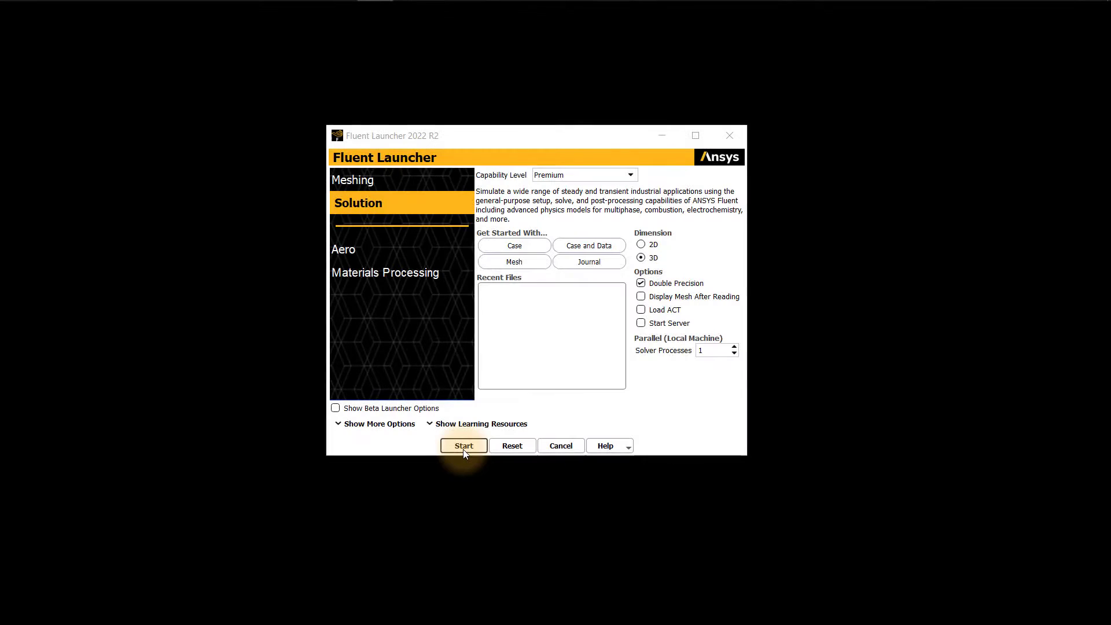
# Step: Launch Fluent and read the mixing-tee-solid.cas.h5 case file
pyautogui.click(464, 446)
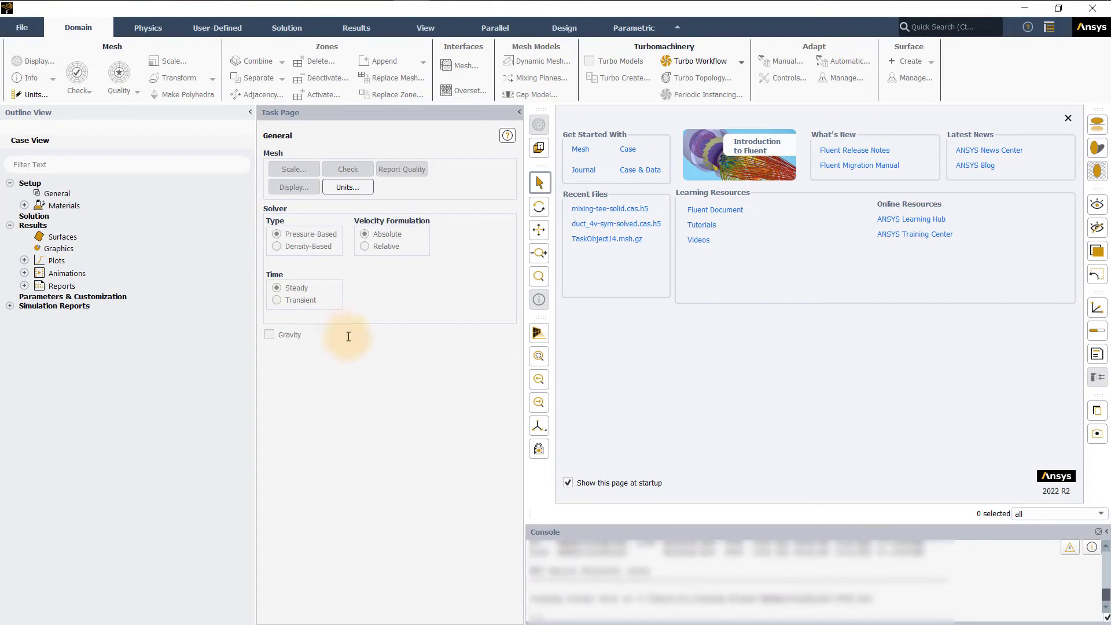
pyautogui.click(33, 29)
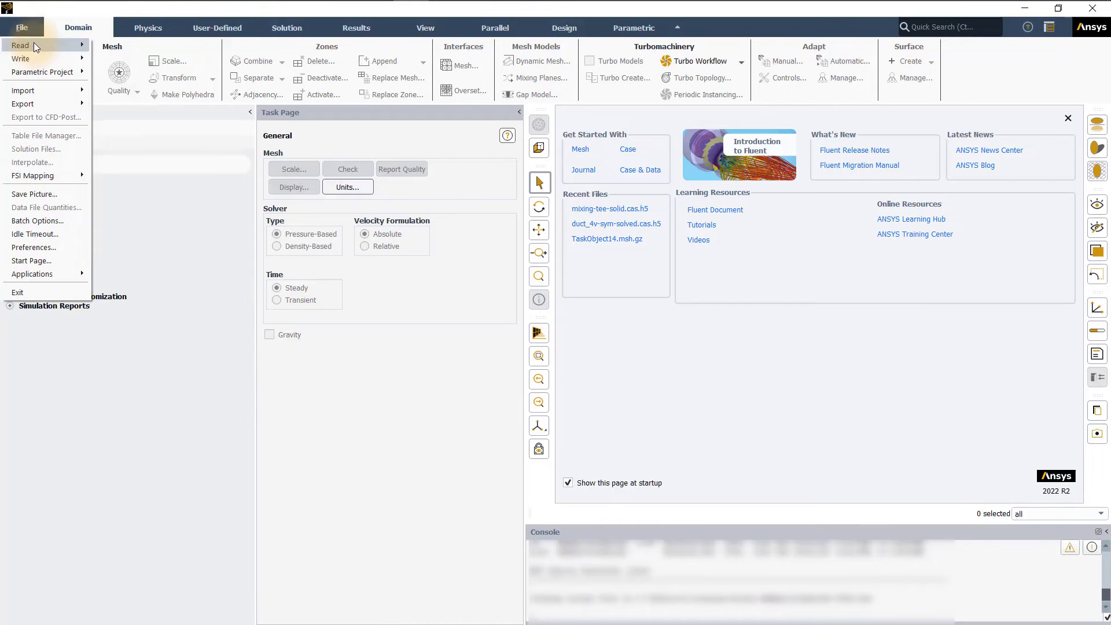
pyautogui.moveTo(34, 42)
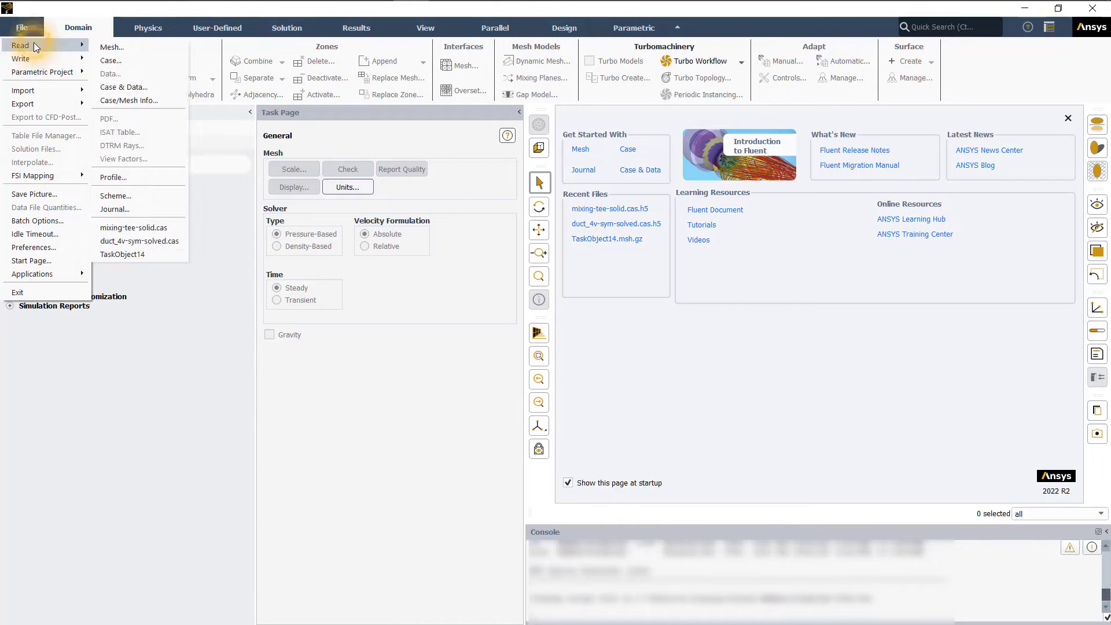
pyautogui.click(121, 60)
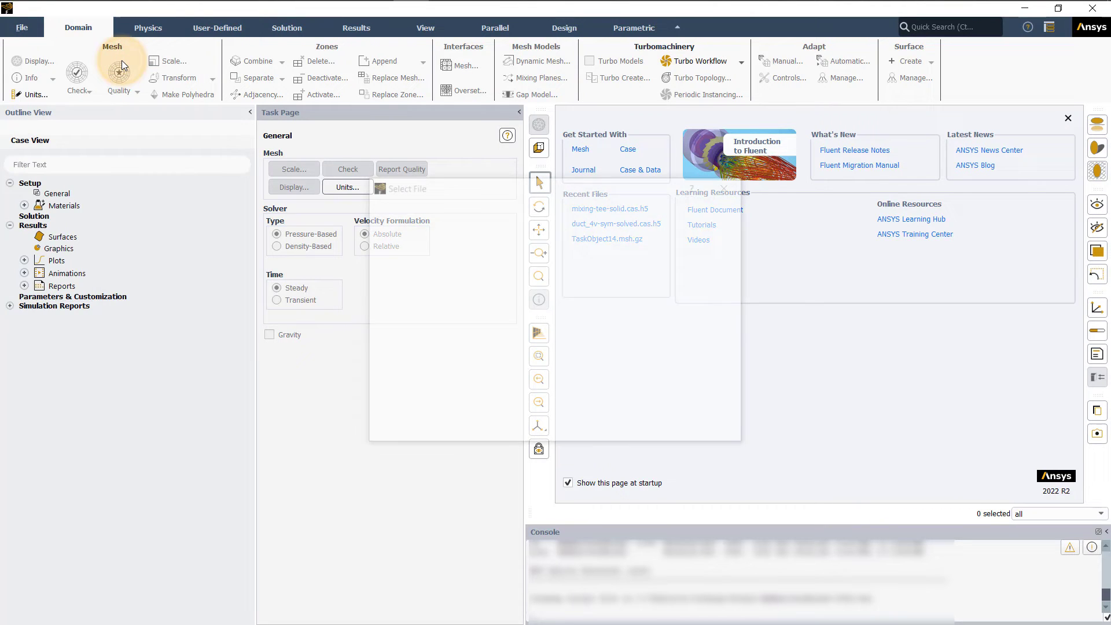
pyautogui.click(723, 371)
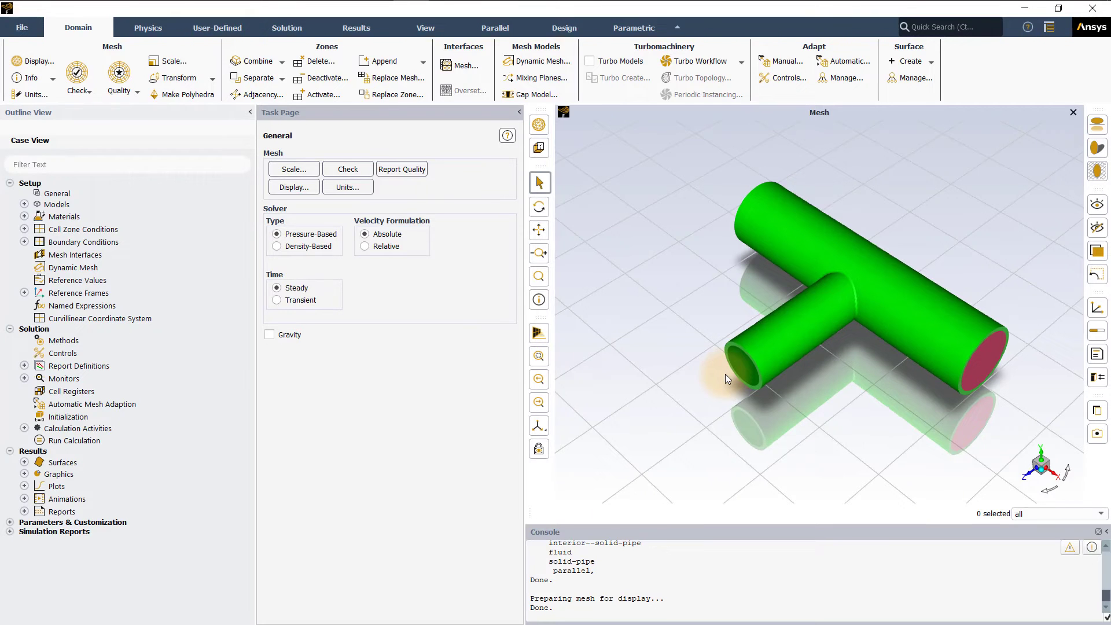
# Step: Open Cell Zone Conditions from the Physics tab and group the zone list by Zone Type
pyautogui.click(148, 28)
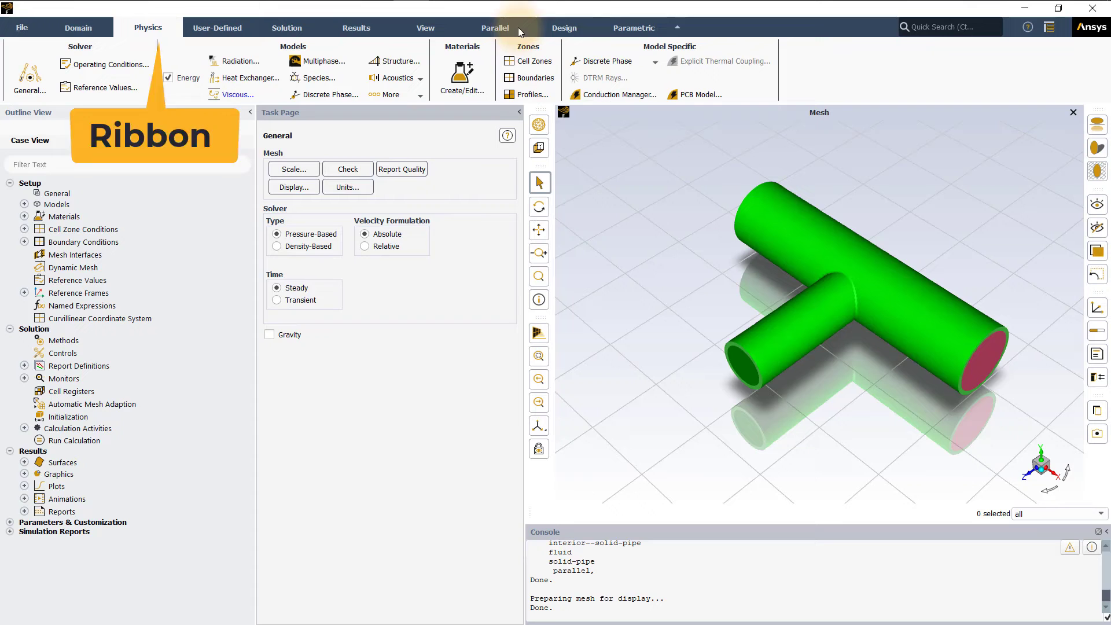
pyautogui.click(527, 66)
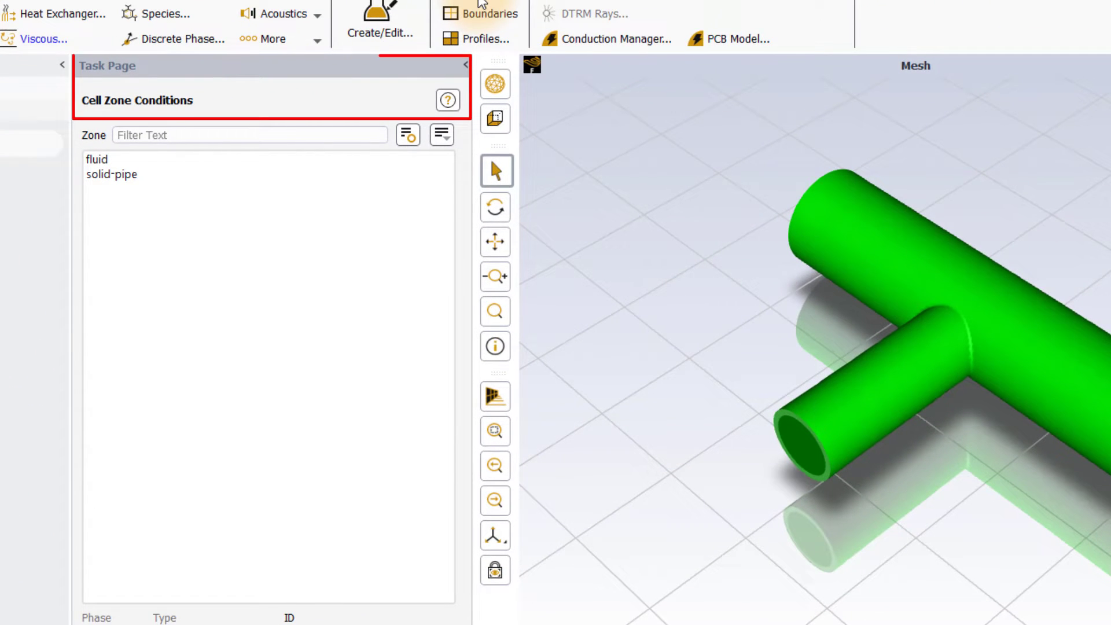
pyautogui.click(443, 140)
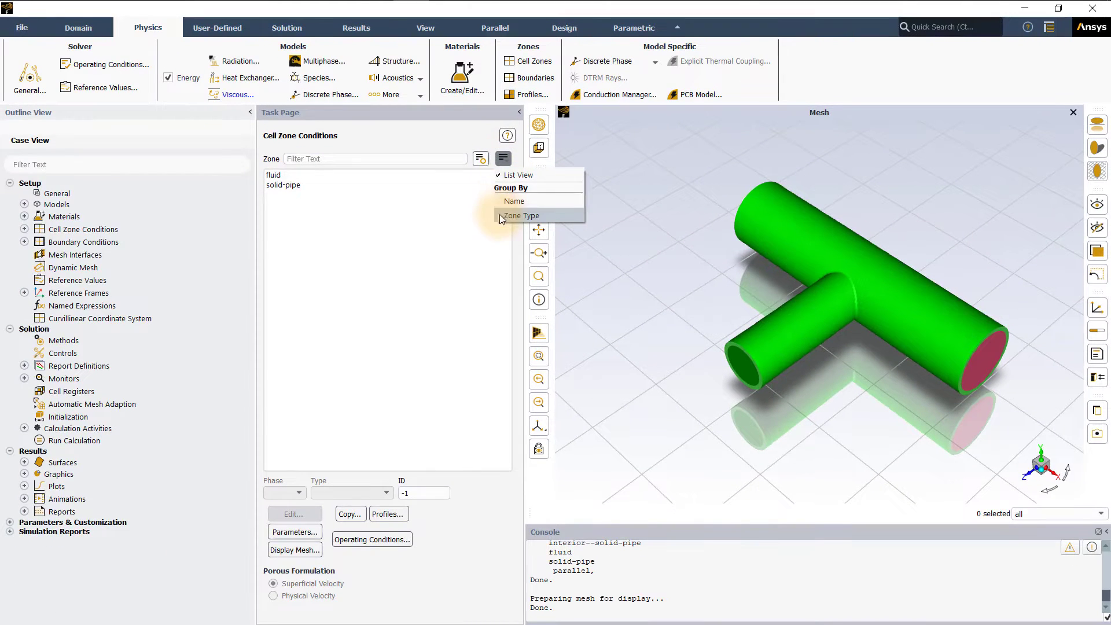
pyautogui.click(498, 216)
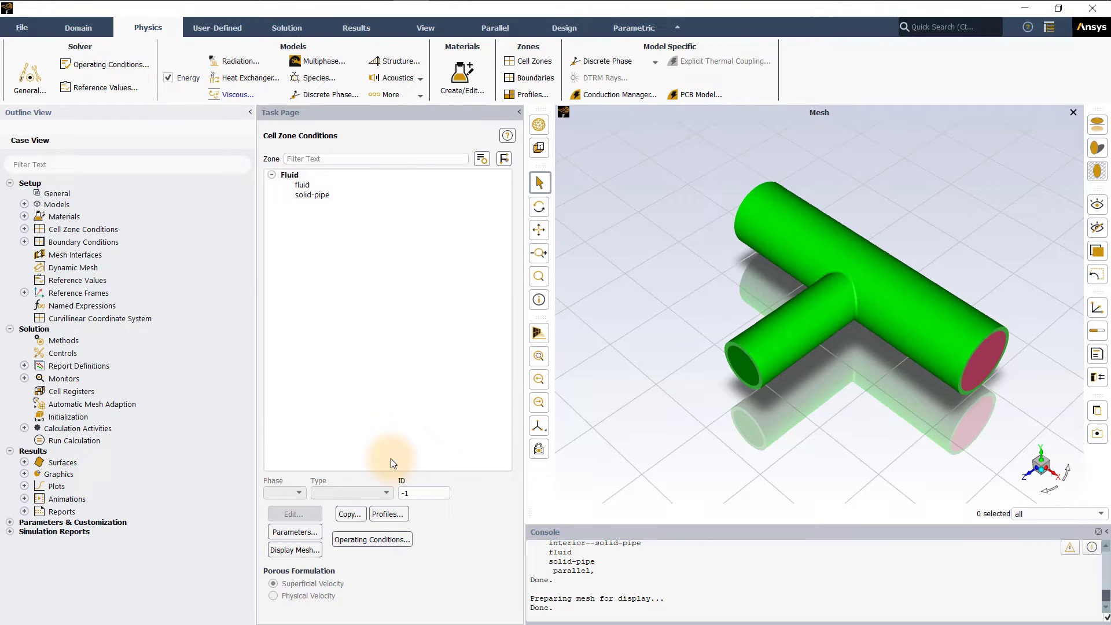
pyautogui.click(349, 514)
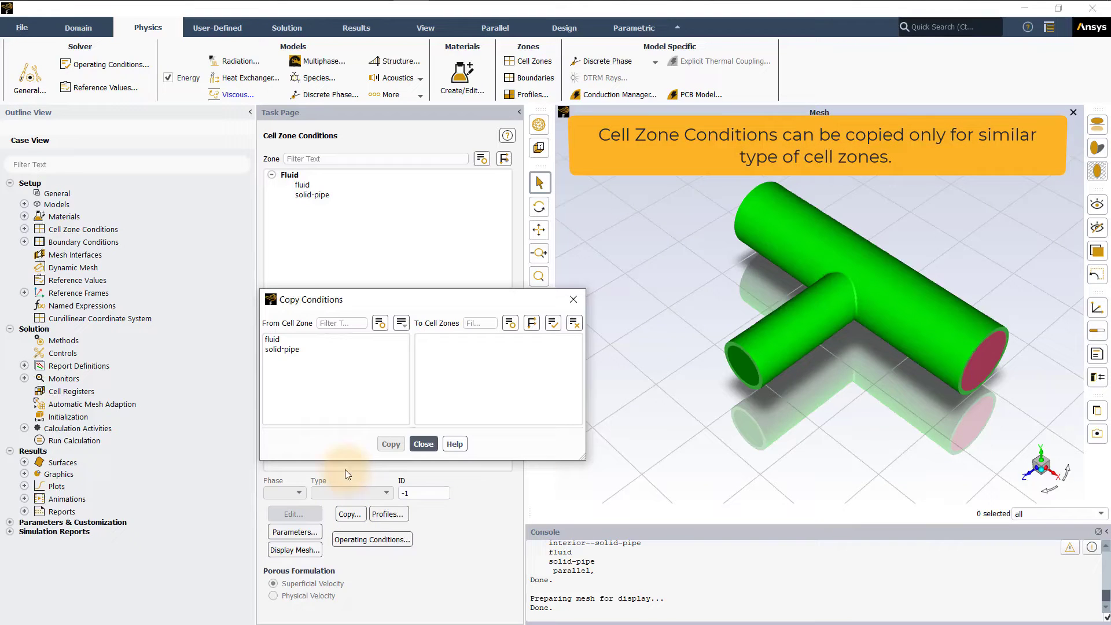
pyautogui.click(317, 341)
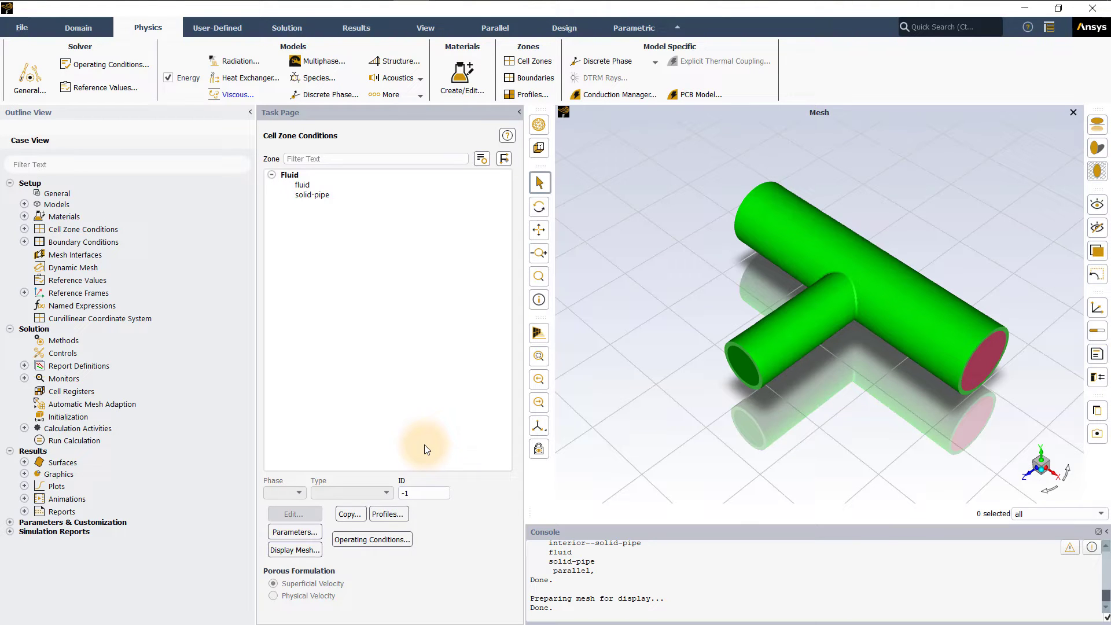
# Step: Change the solid-pipe zone type to solid and apply aluminum as its material
pyautogui.click(327, 192)
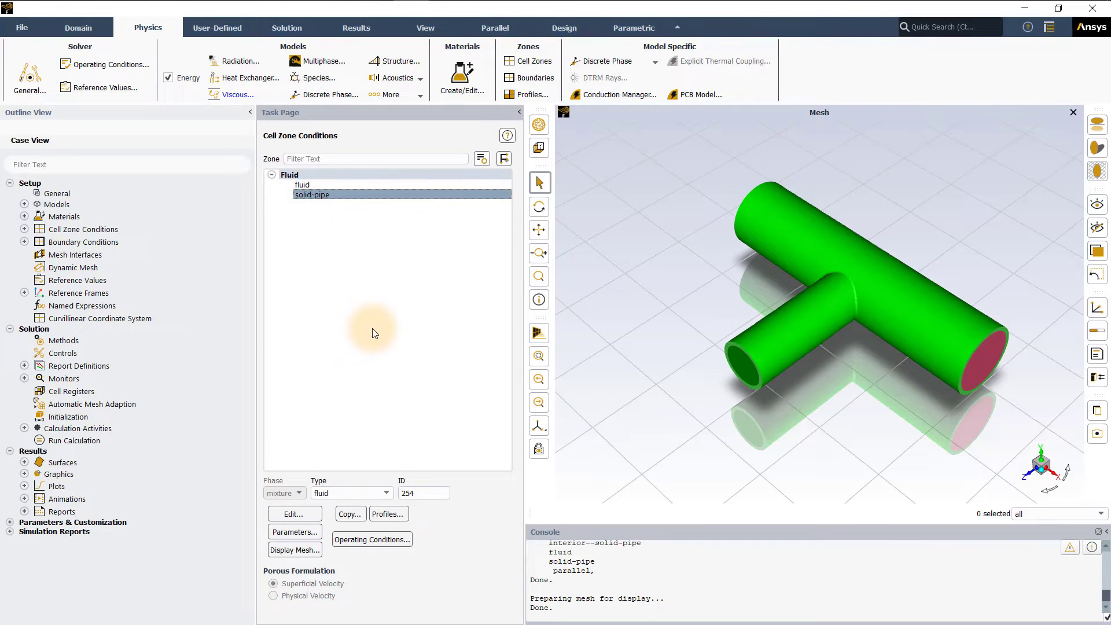
pyautogui.click(385, 493)
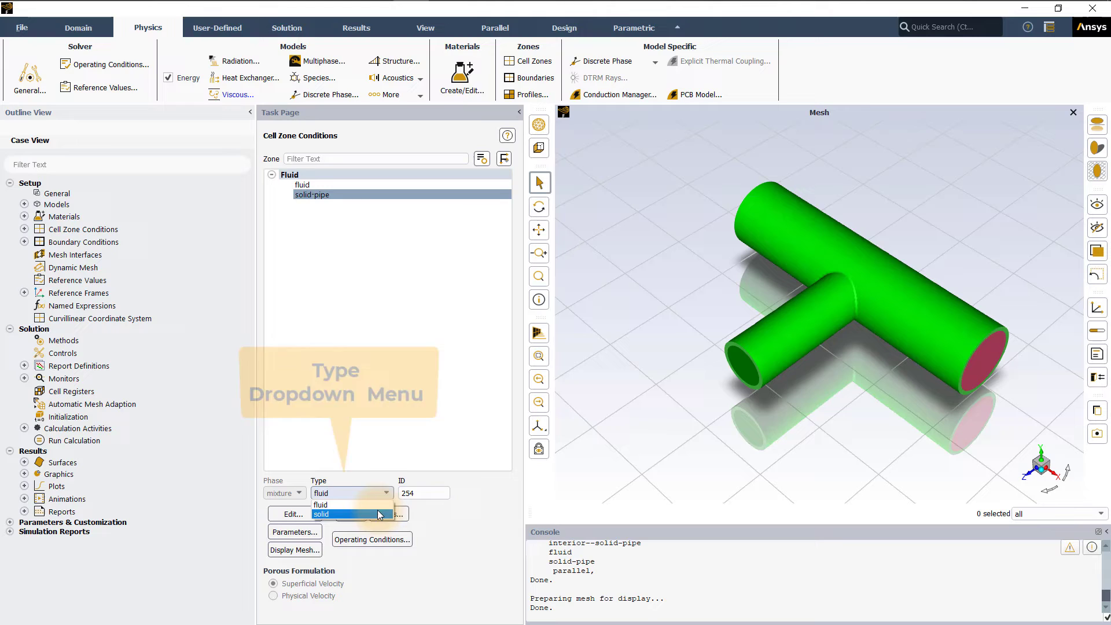
pyautogui.click(377, 514)
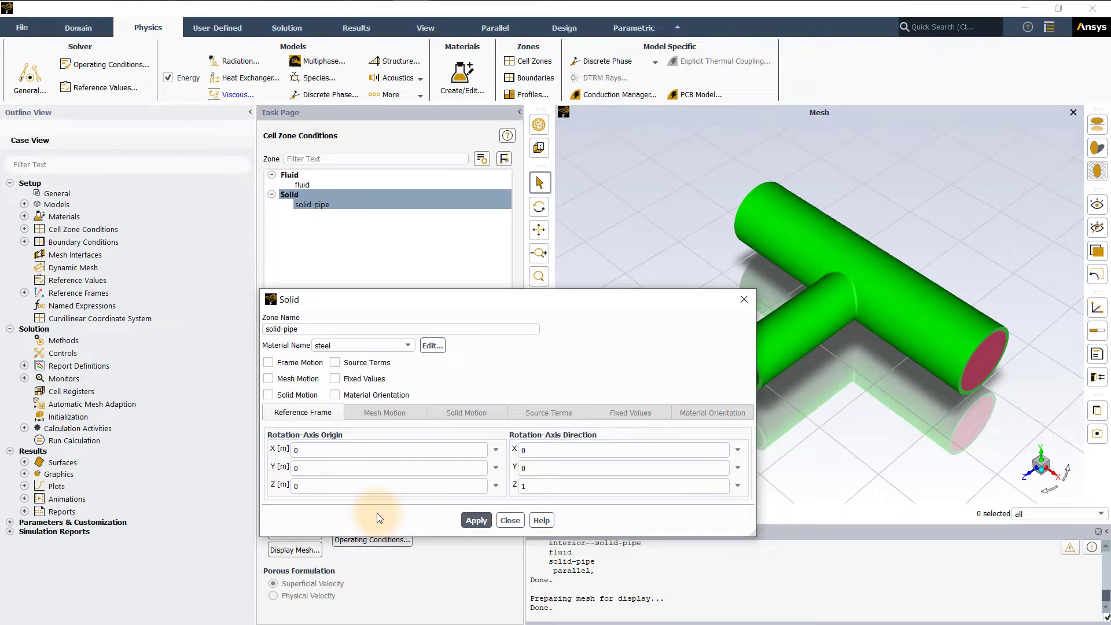
pyautogui.click(475, 519)
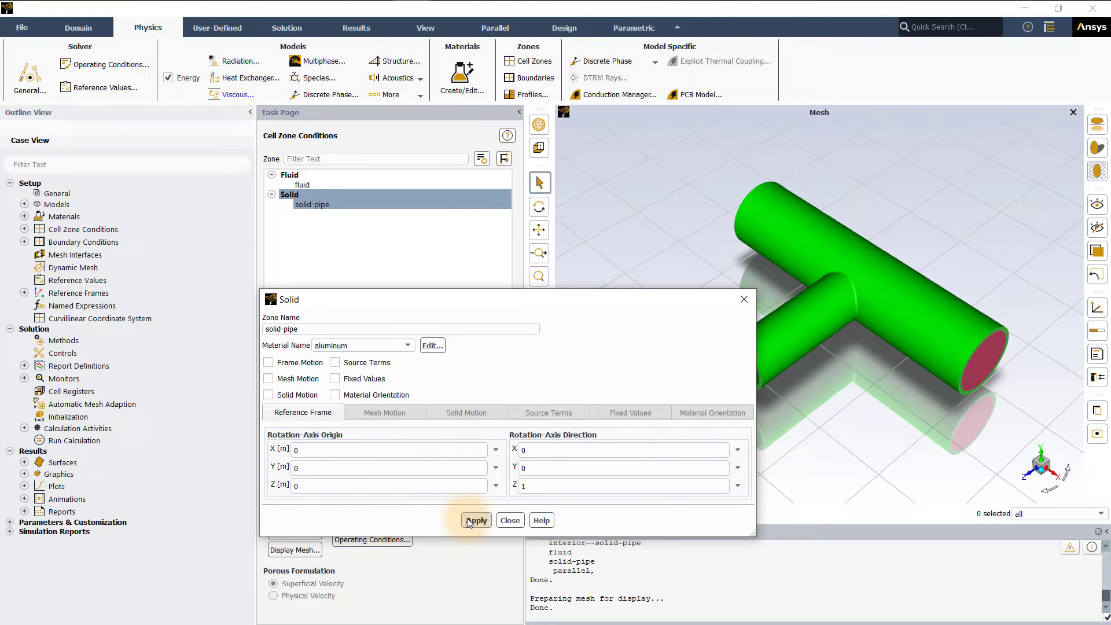
pyautogui.click(502, 521)
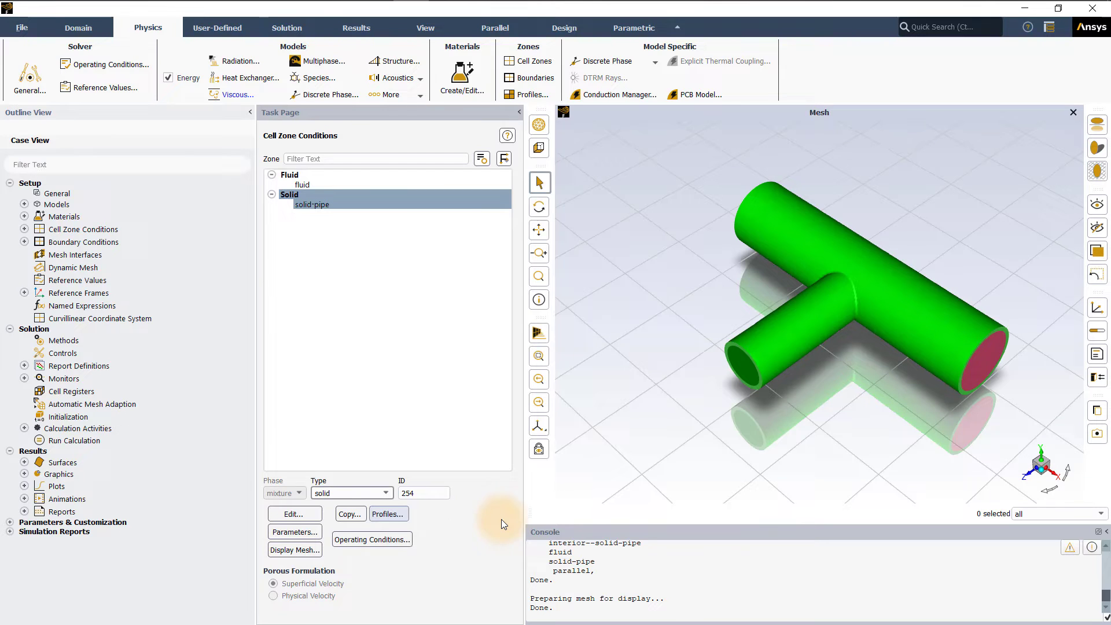
pyautogui.click(366, 179)
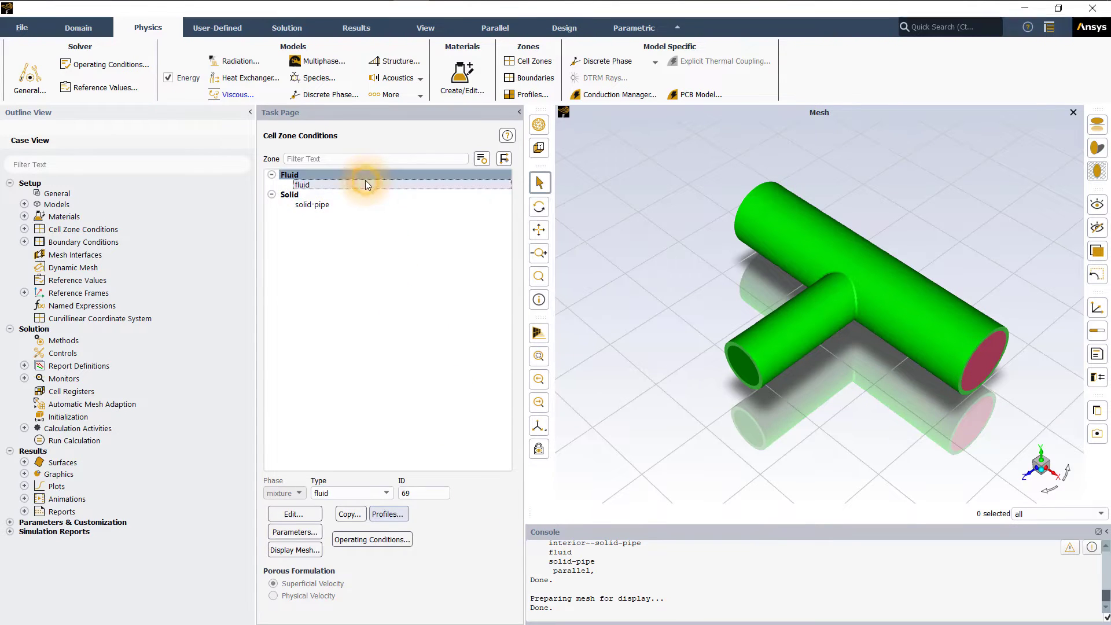
pyautogui.click(311, 513)
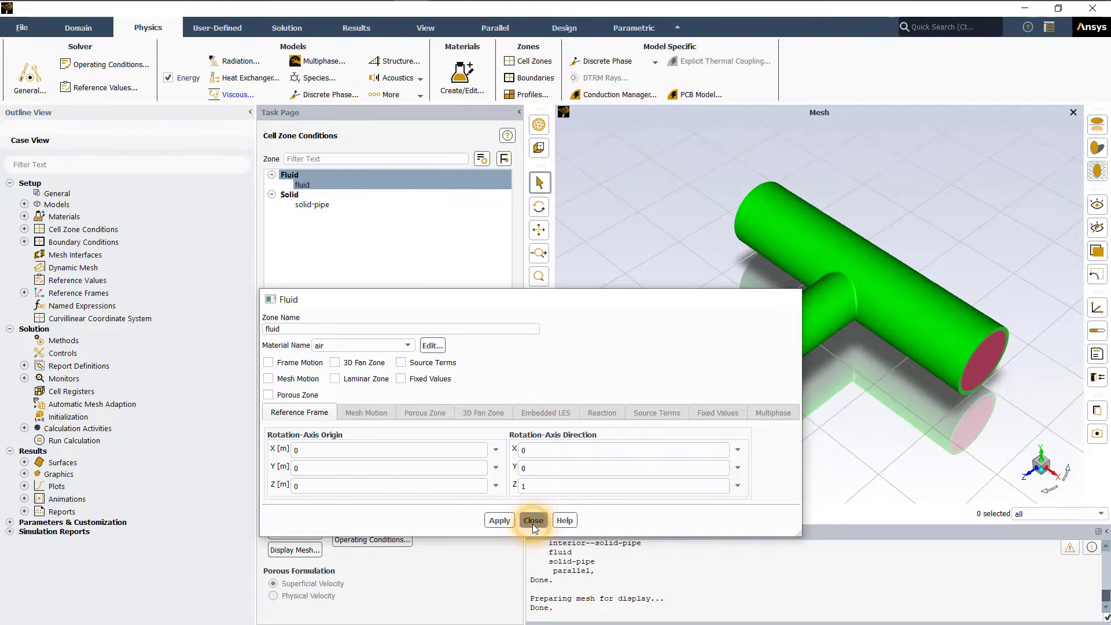
pyautogui.click(532, 520)
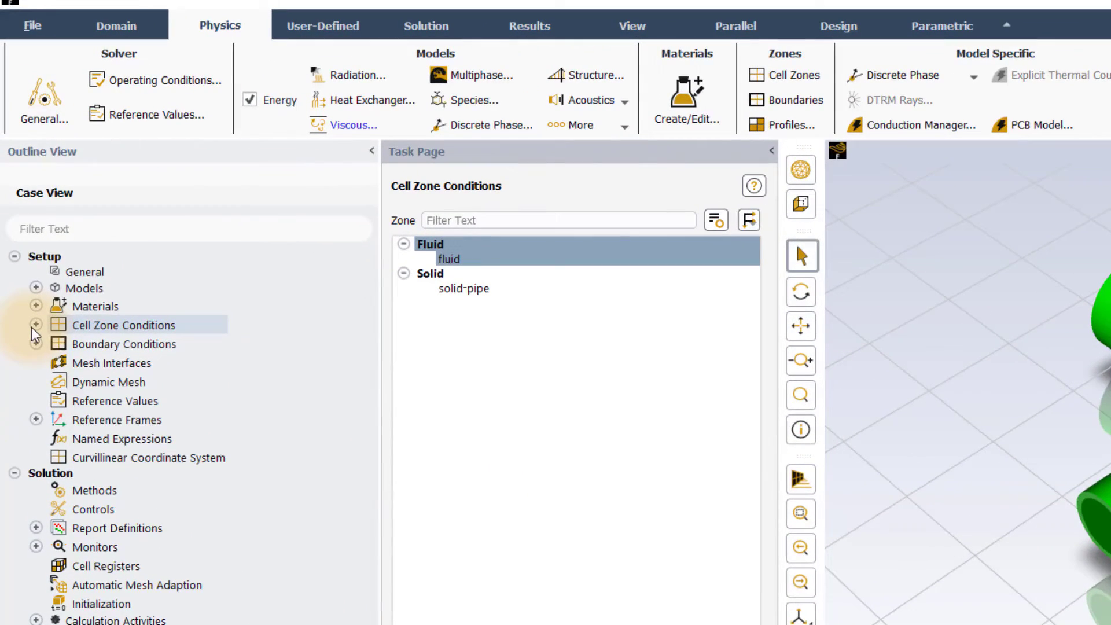
# Step: Edit the fluid zone from Outline View under Cell Zone Conditions > Fluid
pyautogui.click(33, 325)
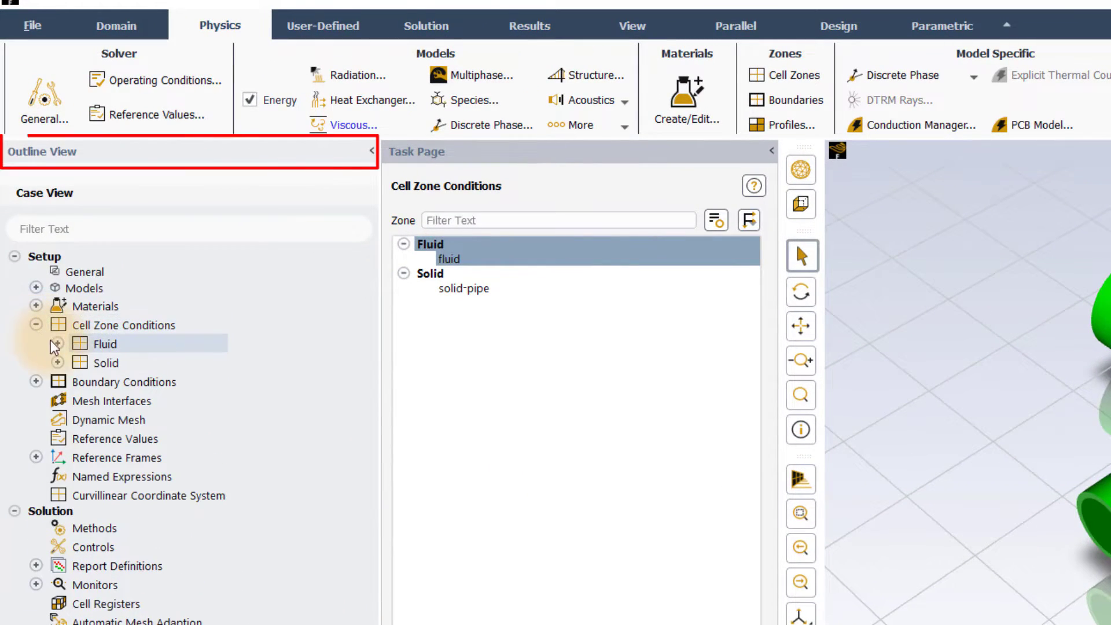
pyautogui.click(56, 343)
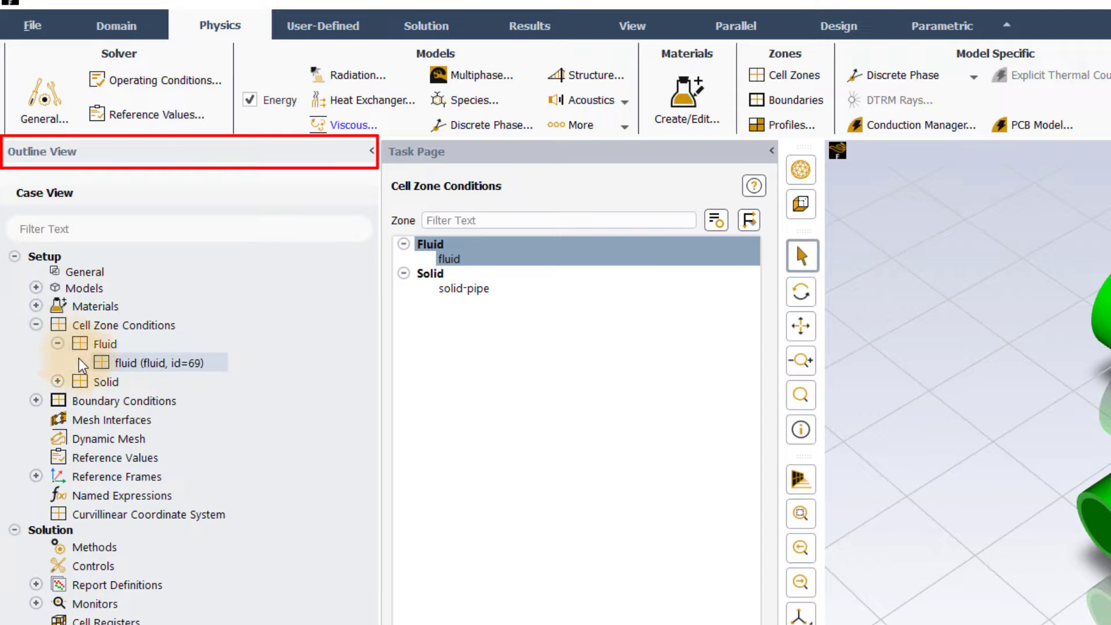
pyautogui.rightClick(135, 365)
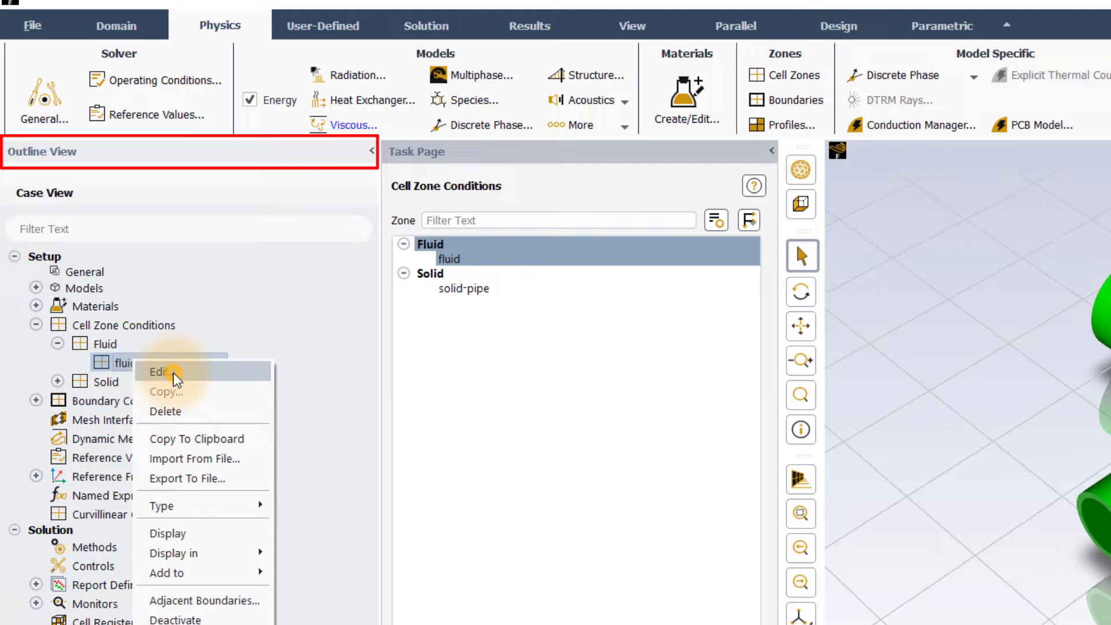
pyautogui.click(172, 373)
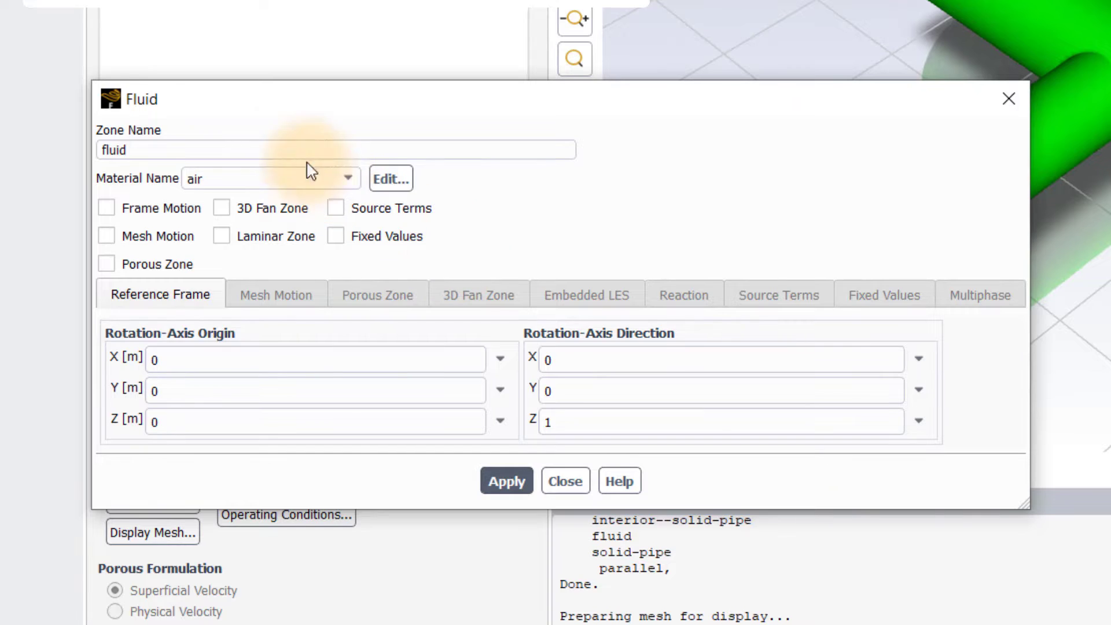
pyautogui.click(286, 145)
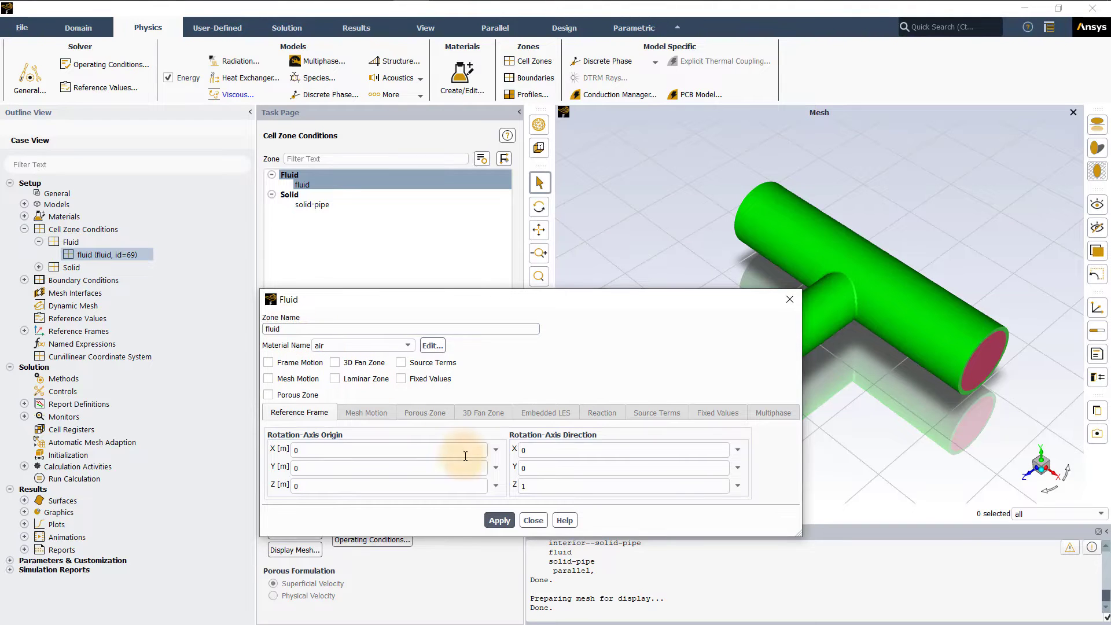
# Step: Close the fluid settings and rename solid-pipe to solid1 in the Outline View
pyautogui.click(533, 520)
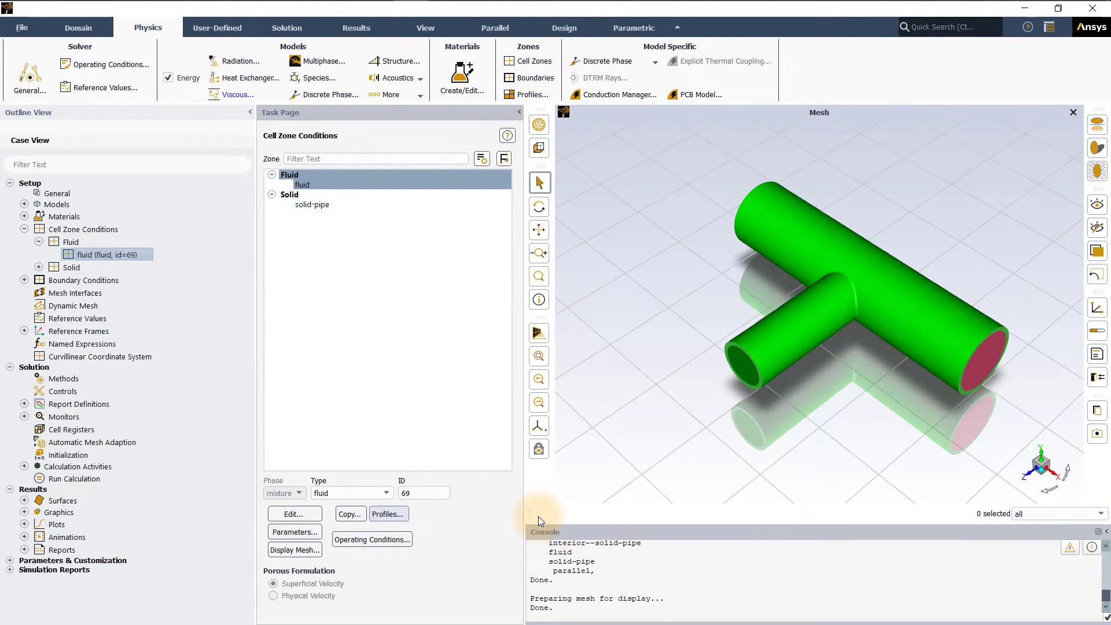
pyautogui.click(38, 267)
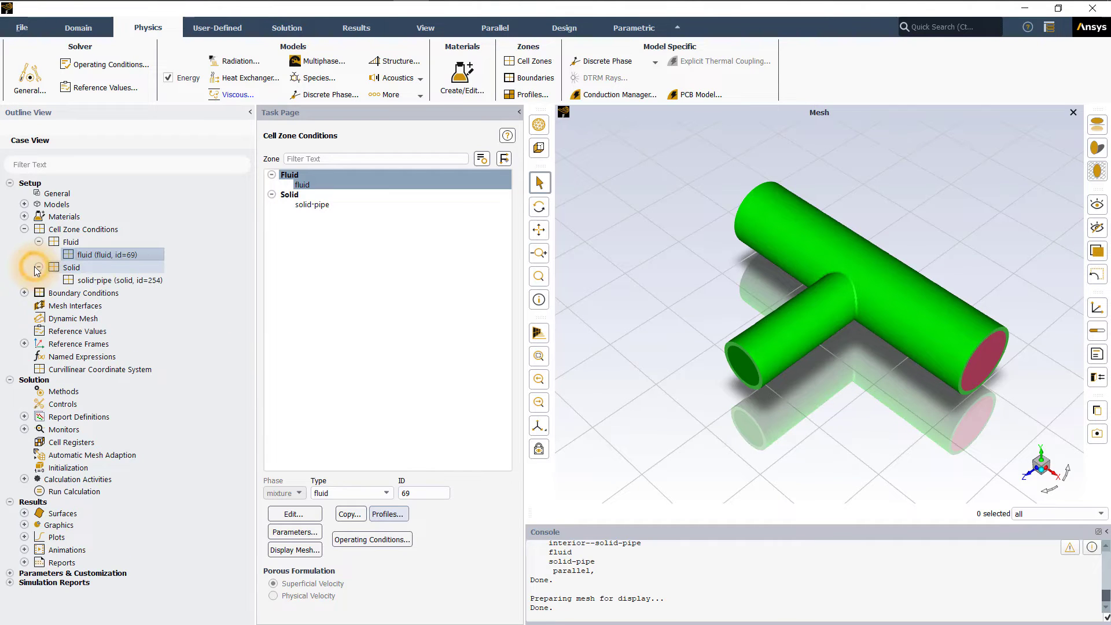
pyautogui.click(88, 282)
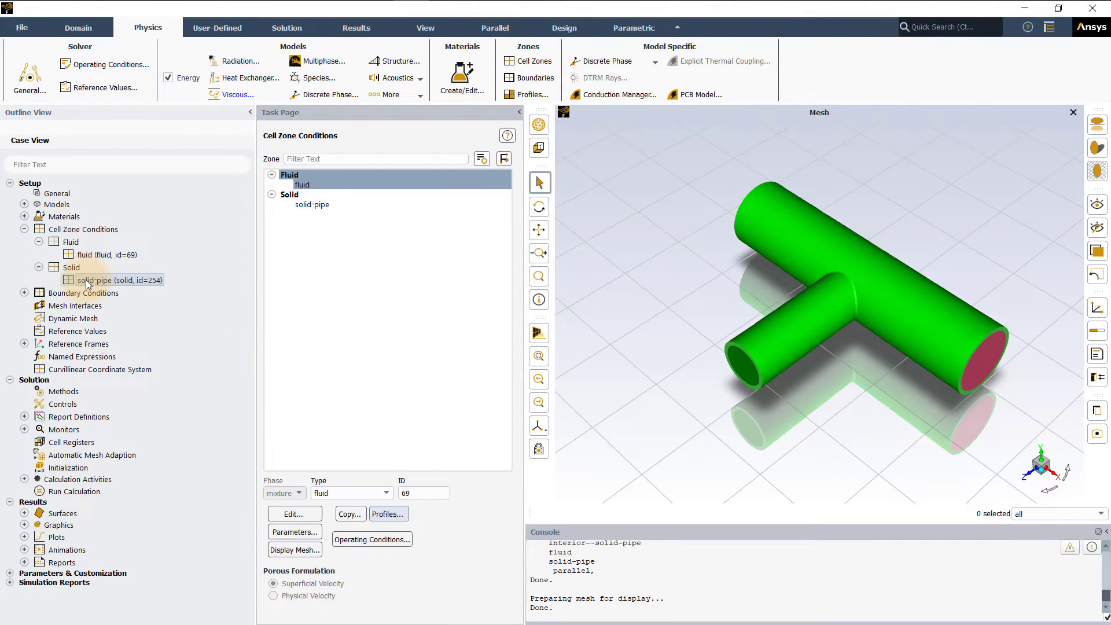
pyautogui.click(88, 282)
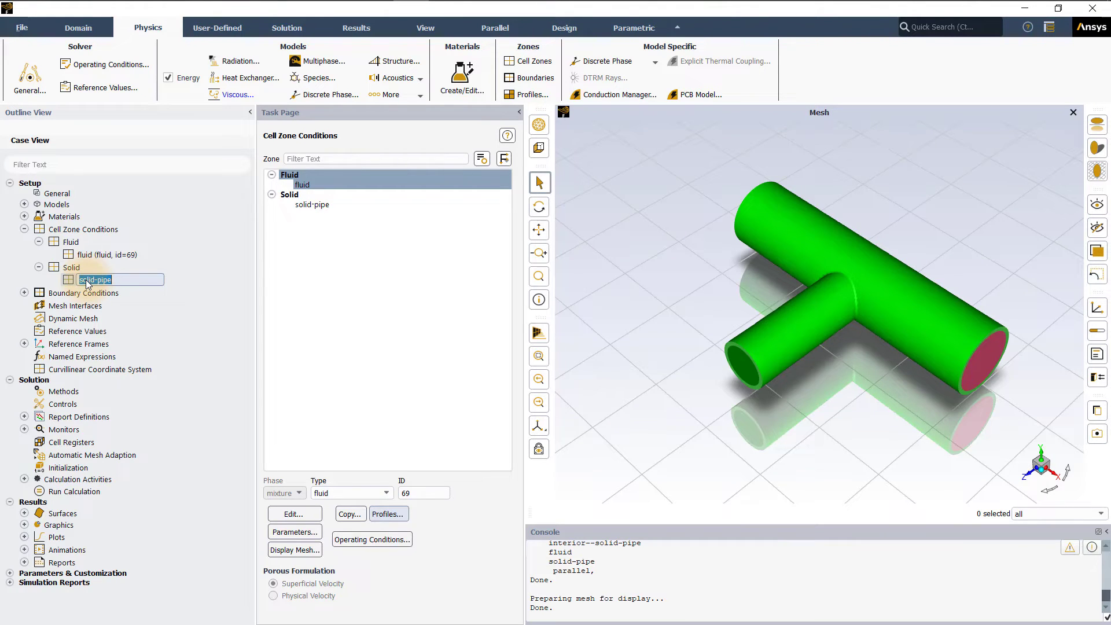
pyautogui.click(120, 280)
pyautogui.press('BackSpace')
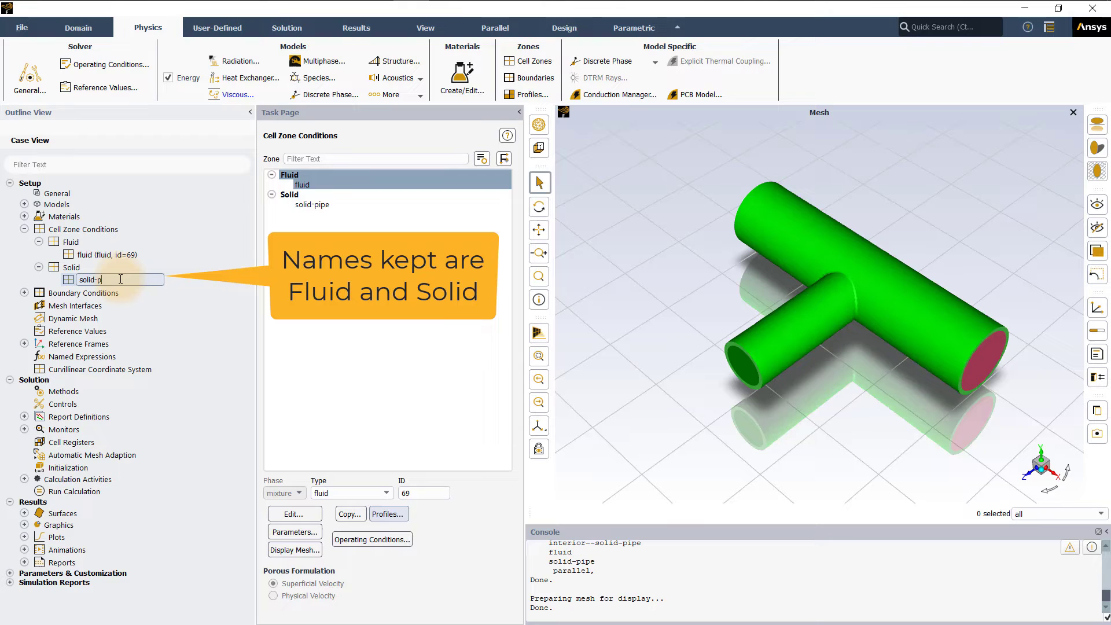
pyautogui.press('BackSpace')
pyautogui.press('BackSpace')
pyautogui.press('BackSpace')
pyautogui.press('BackSpace')
pyautogui.write('1')
pyautogui.press('Return')
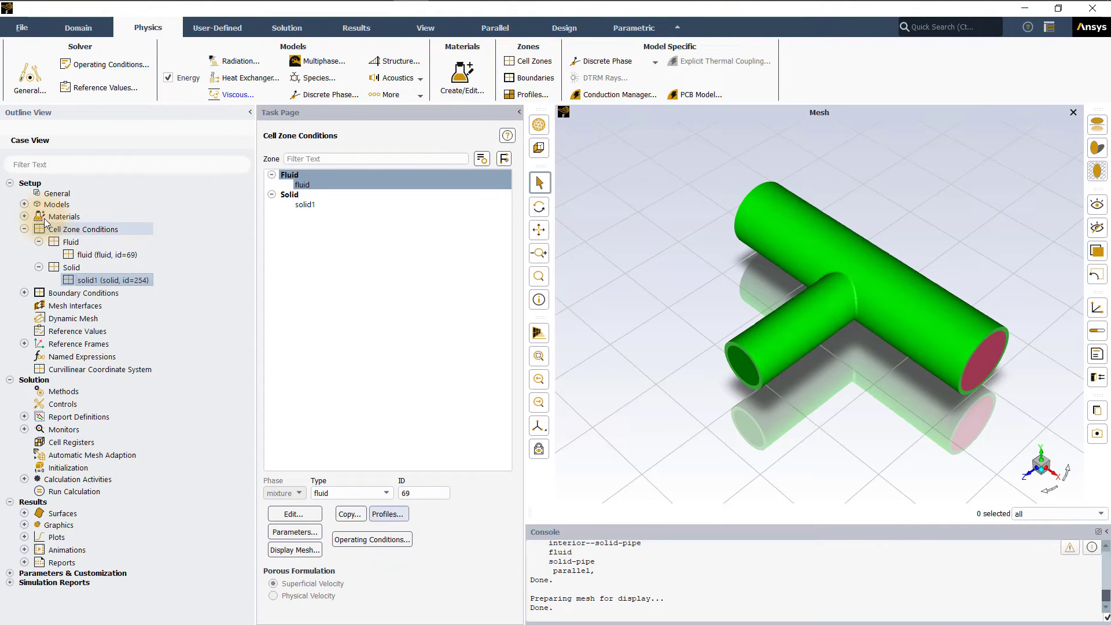
# Step: Expand Materials and its Fluid and Solid nodes in the Outline View
pyautogui.click(23, 216)
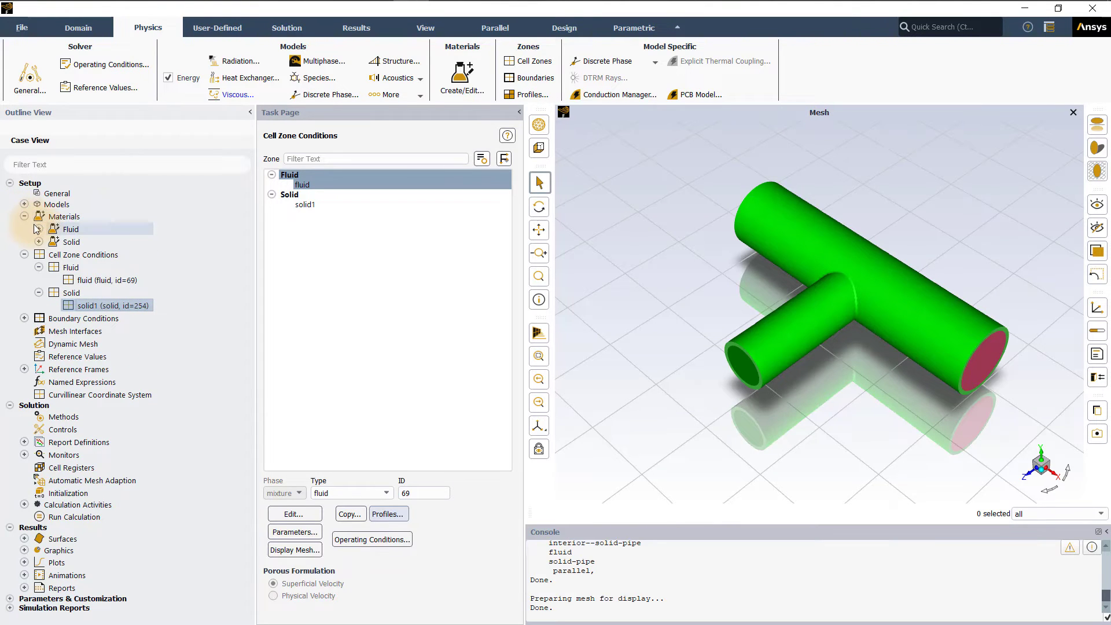
pyautogui.click(38, 229)
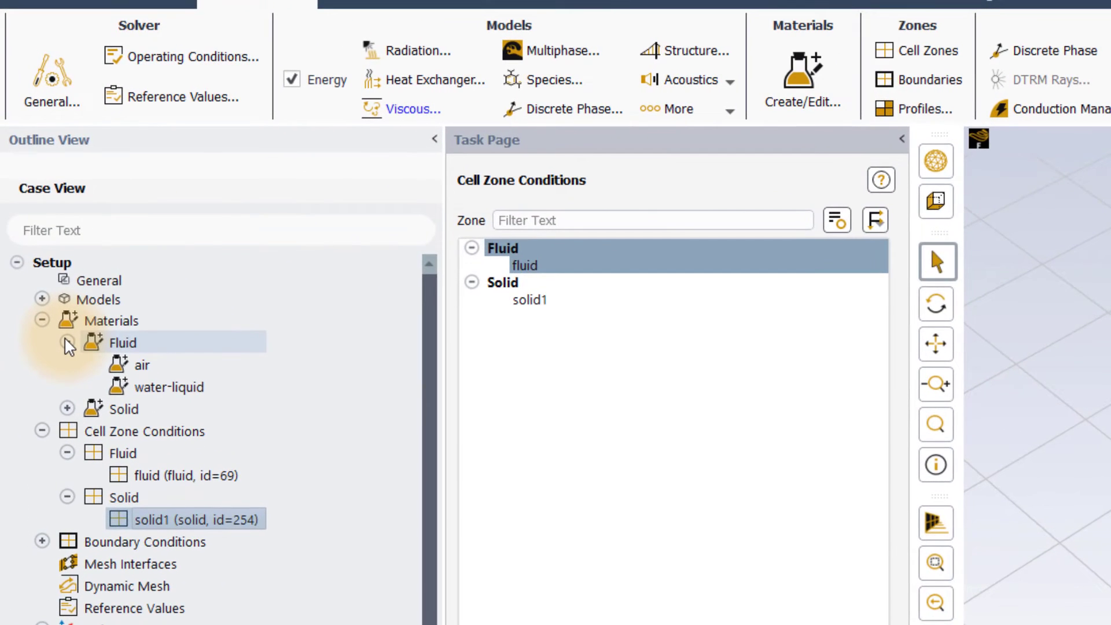
pyautogui.click(67, 409)
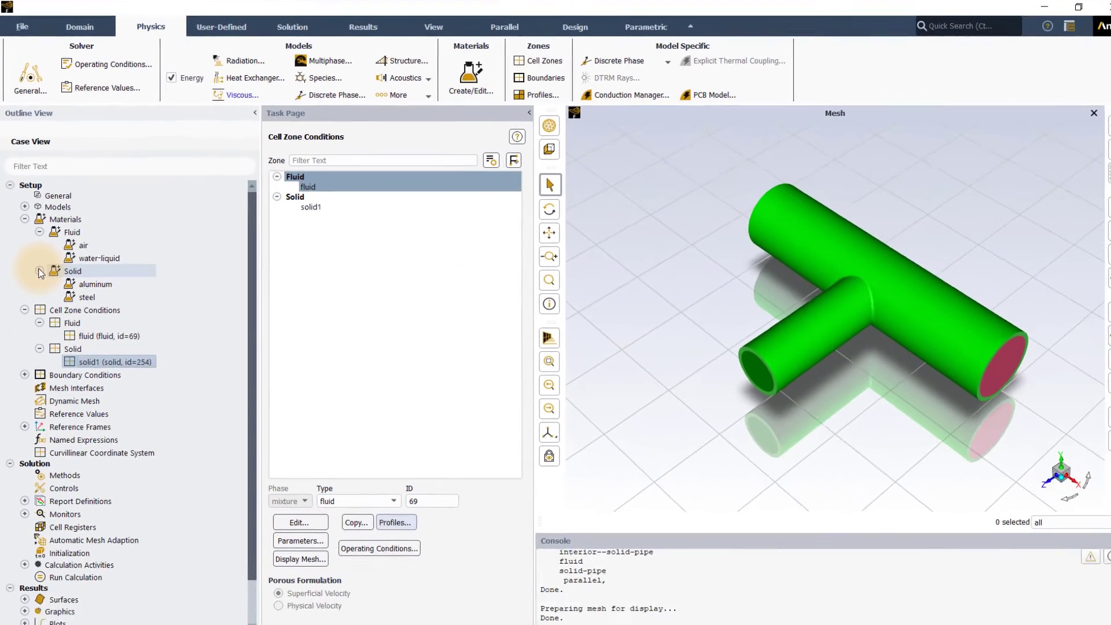
# Step: Set the fluid zone's Material Name to water-liquid and close its settings
pyautogui.doubleClick(354, 184)
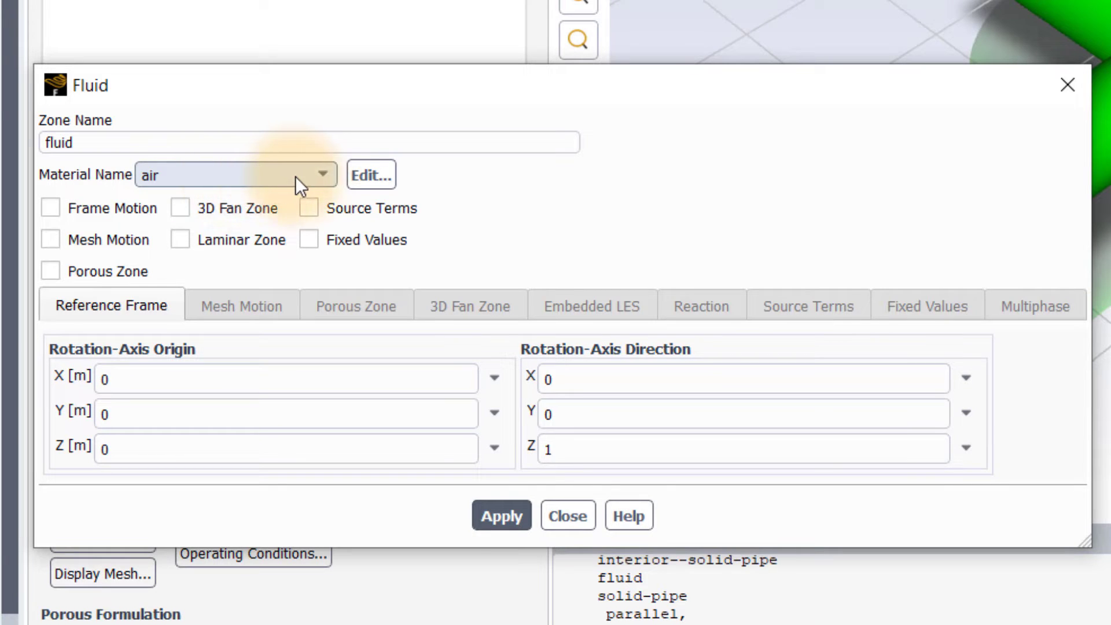
pyautogui.click(322, 175)
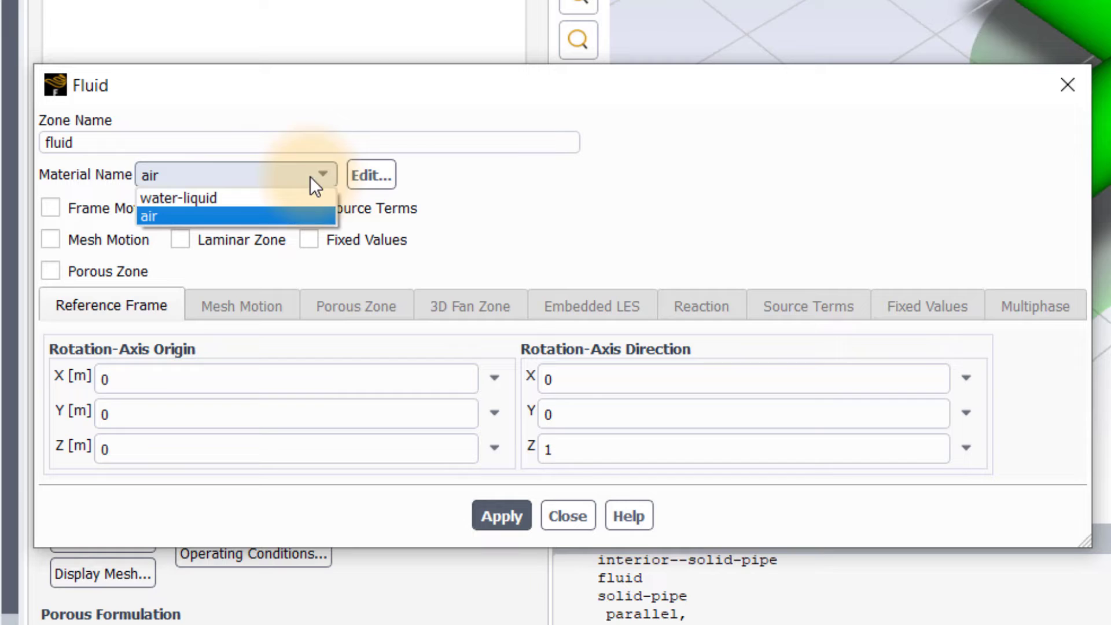
pyautogui.click(287, 197)
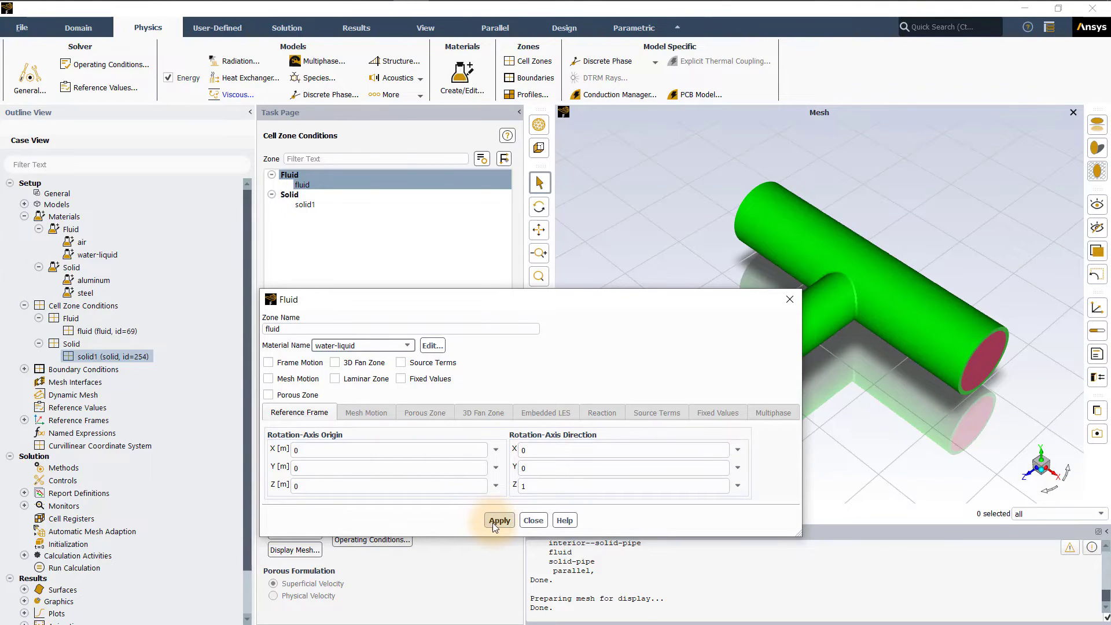
pyautogui.click(532, 520)
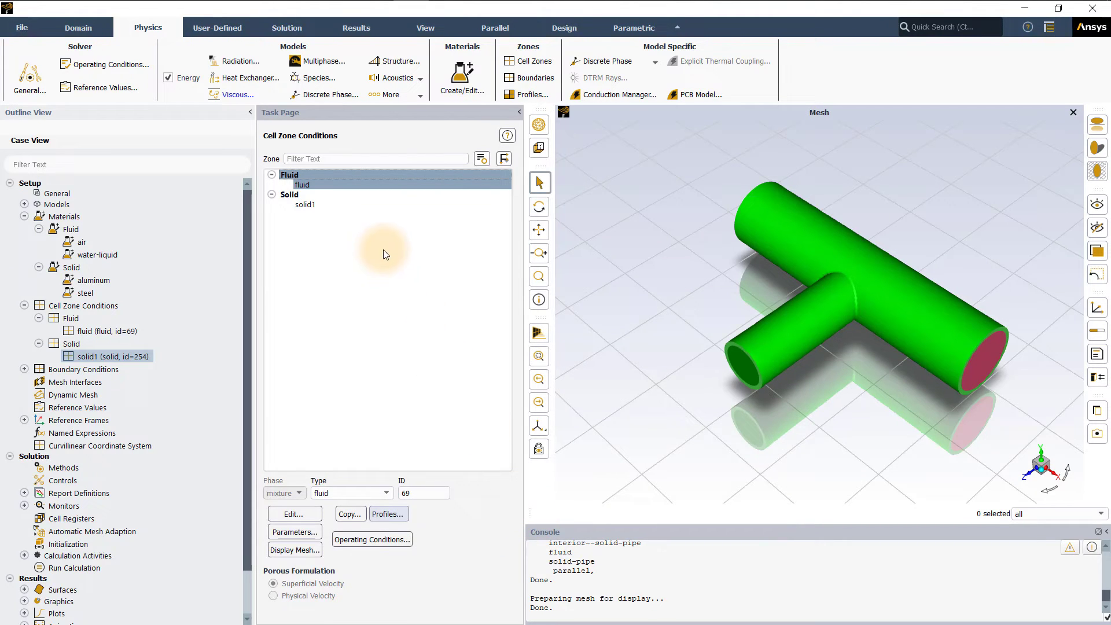
# Step: Set solid1's Material Name to steel, apply, and close the dialog
pyautogui.doubleClick(358, 206)
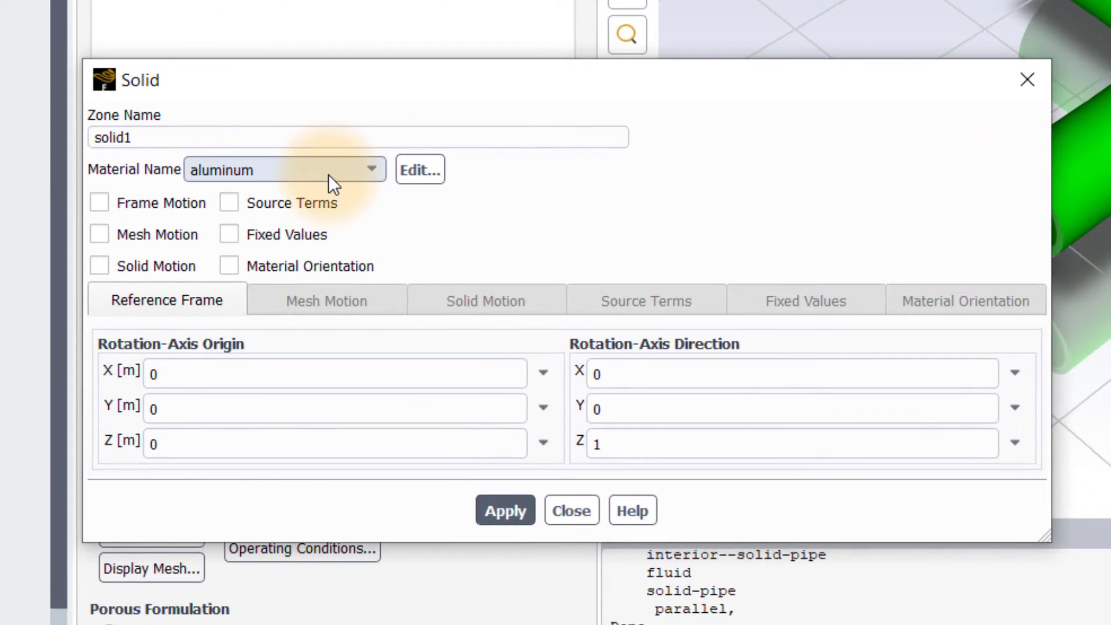
pyautogui.click(362, 172)
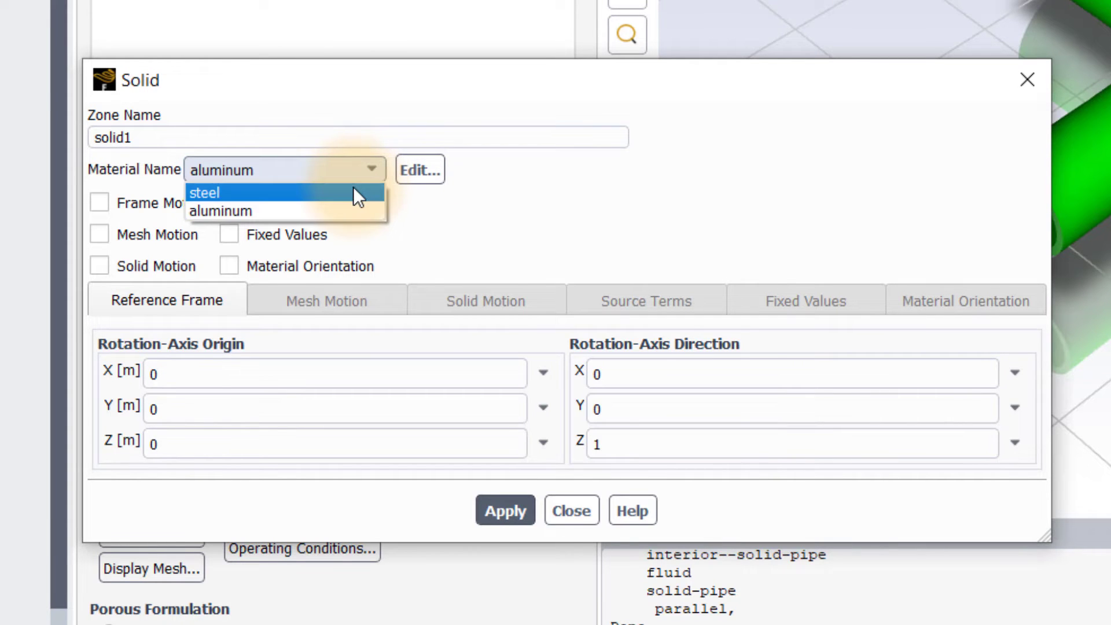
pyautogui.click(353, 189)
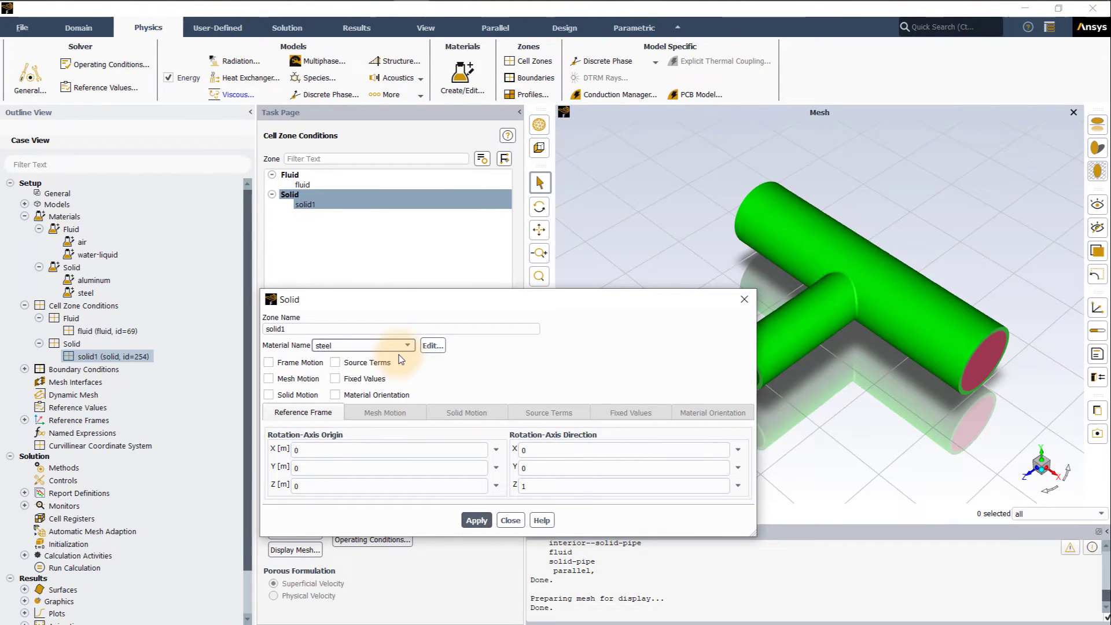
pyautogui.click(470, 524)
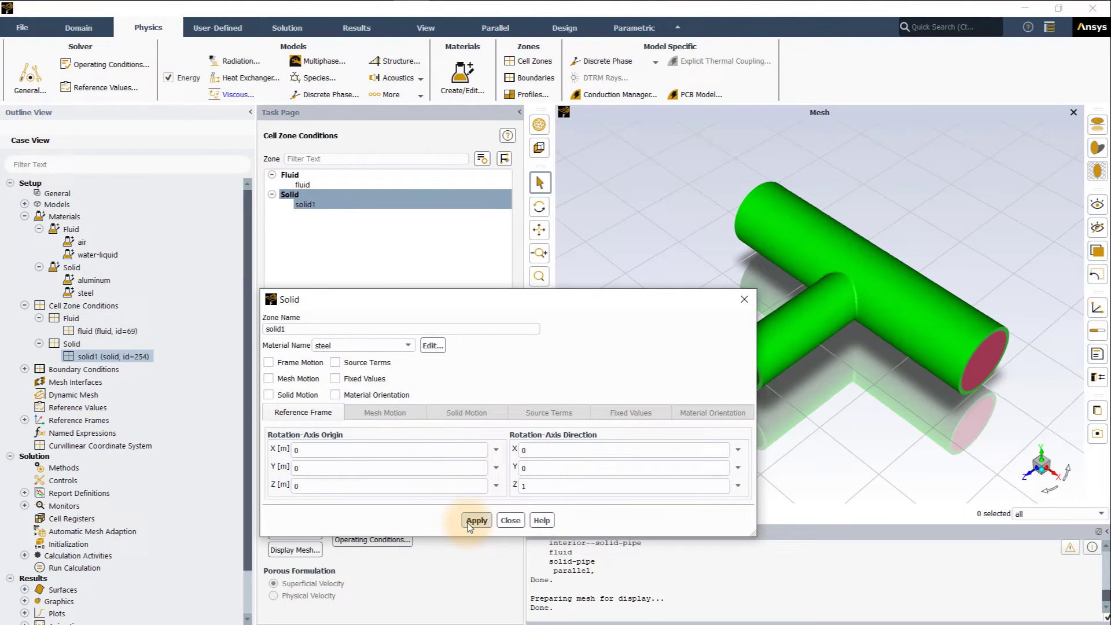
pyautogui.click(507, 521)
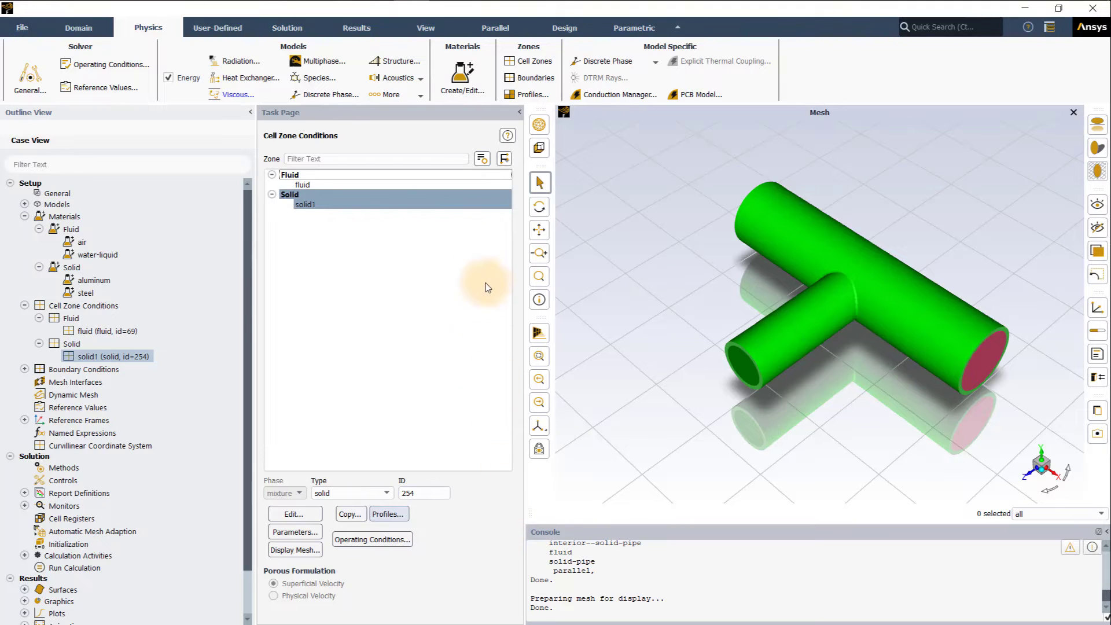
pyautogui.click(528, 96)
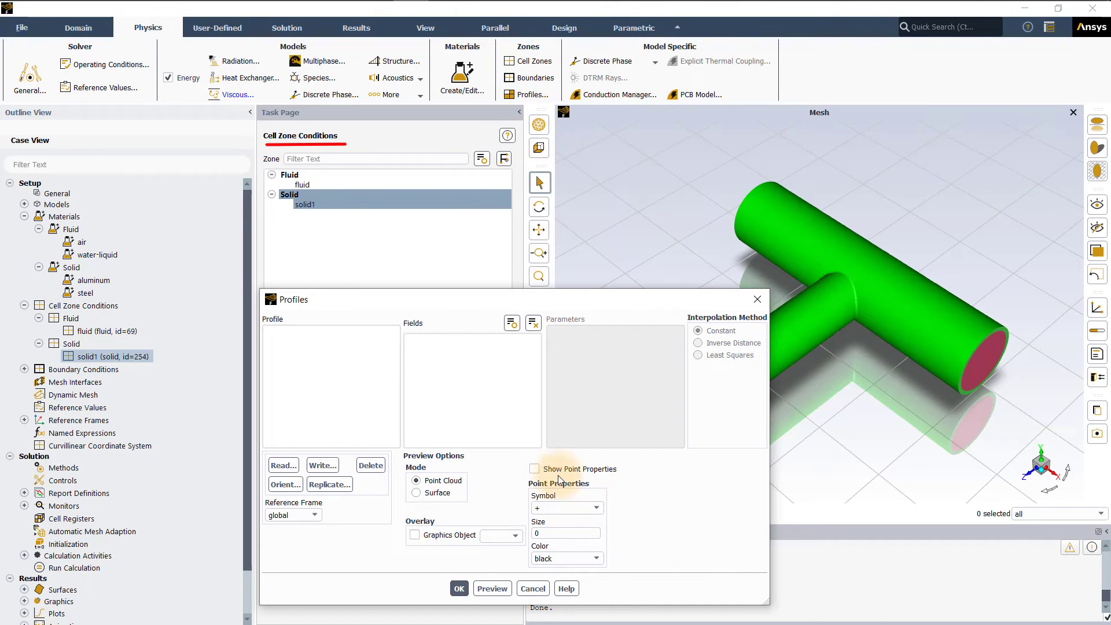
pyautogui.click(533, 588)
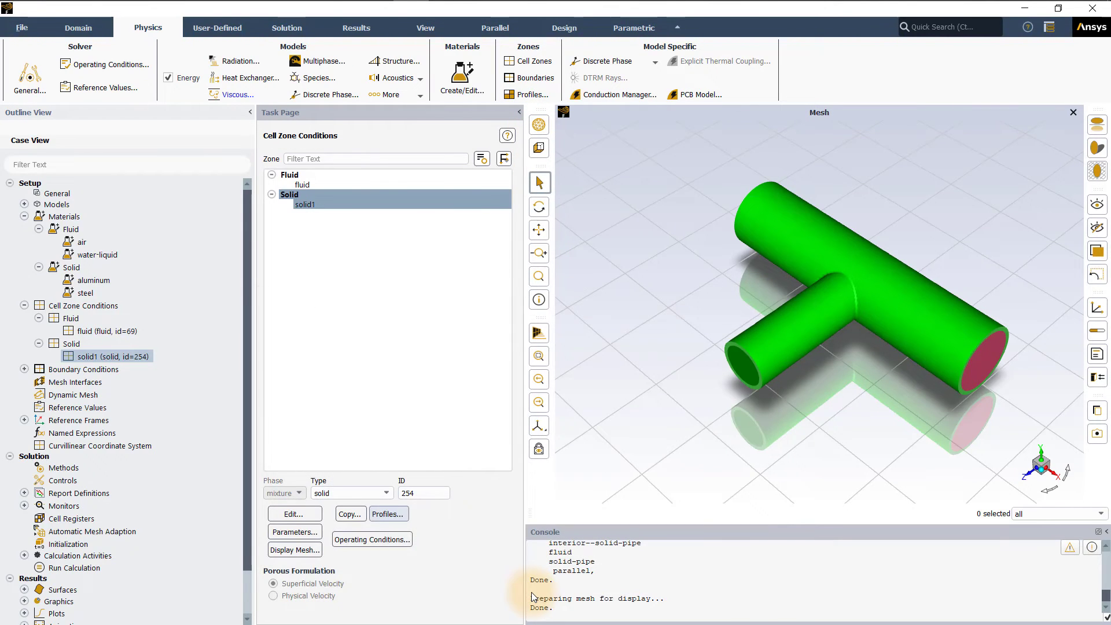
pyautogui.click(392, 519)
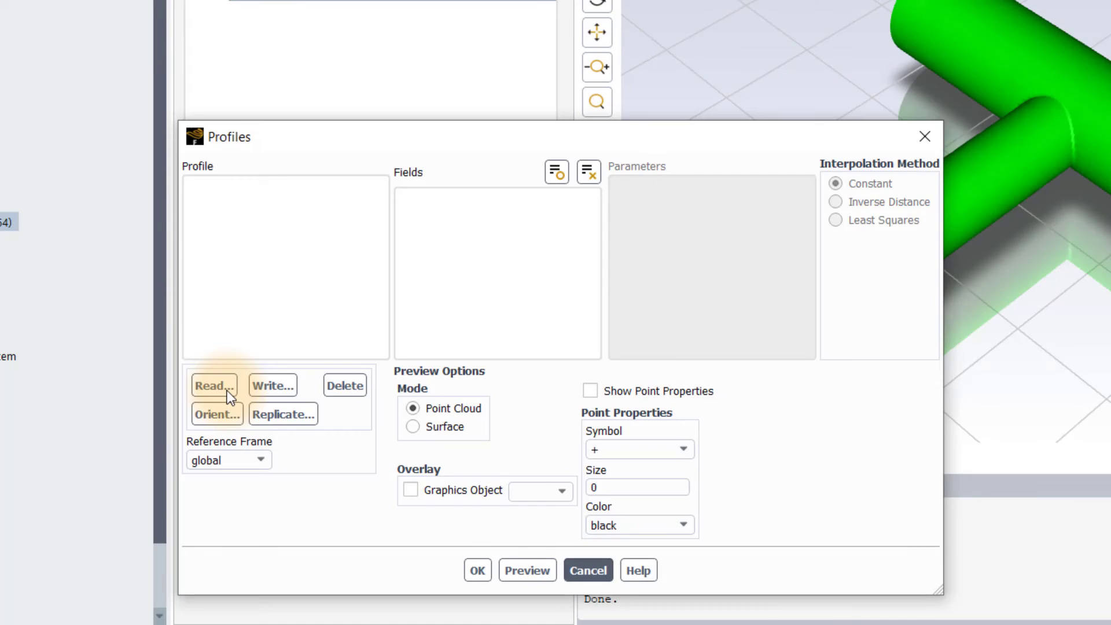
pyautogui.click(228, 395)
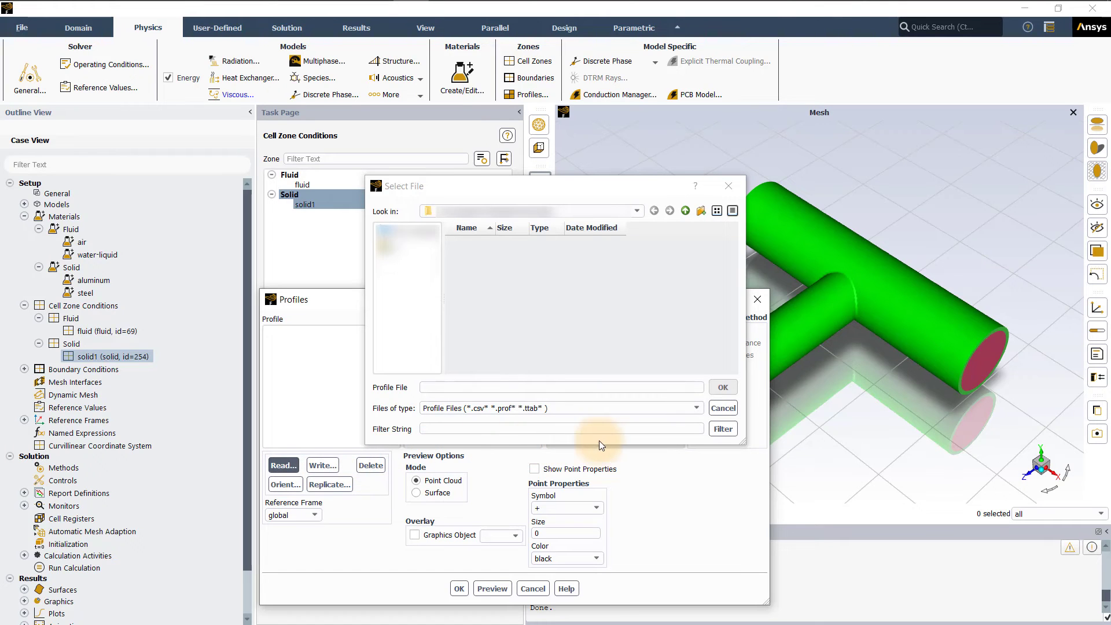
pyautogui.click(723, 408)
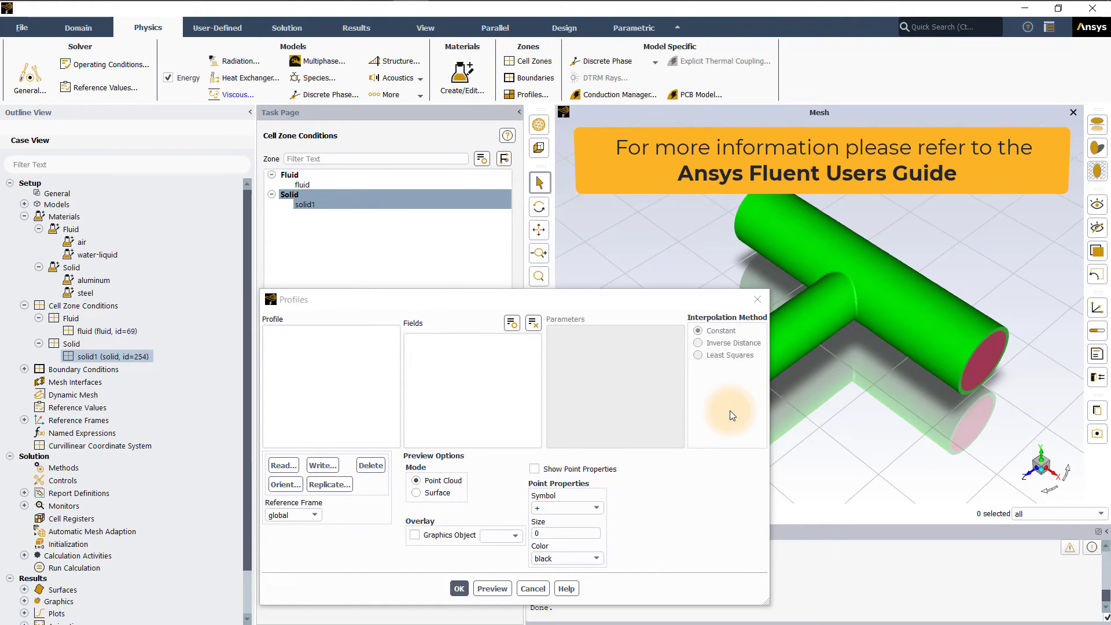
pyautogui.click(546, 585)
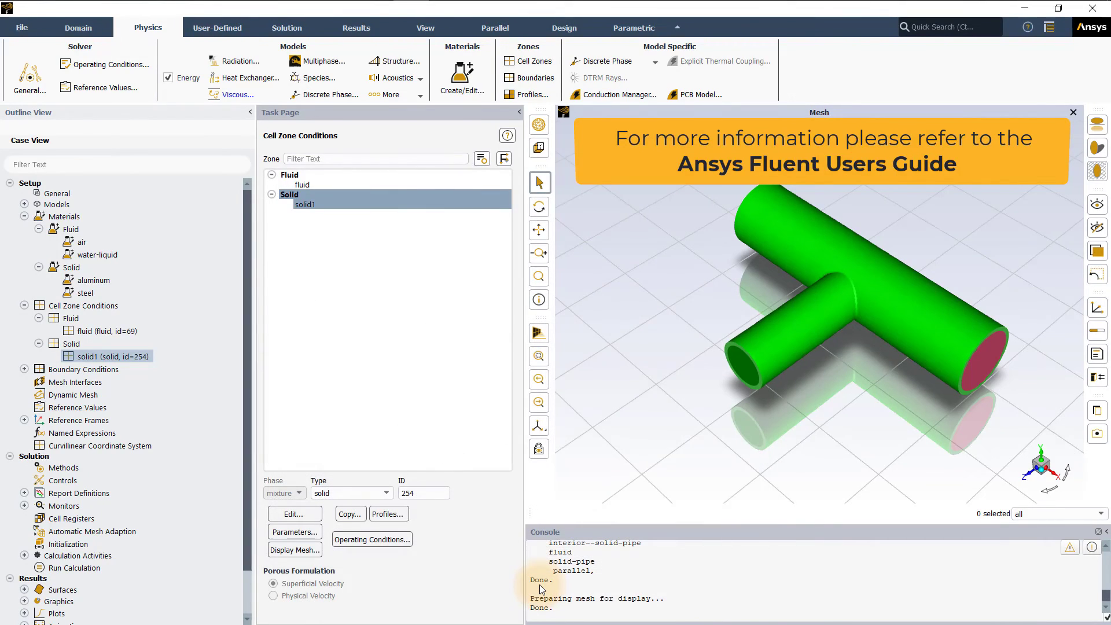